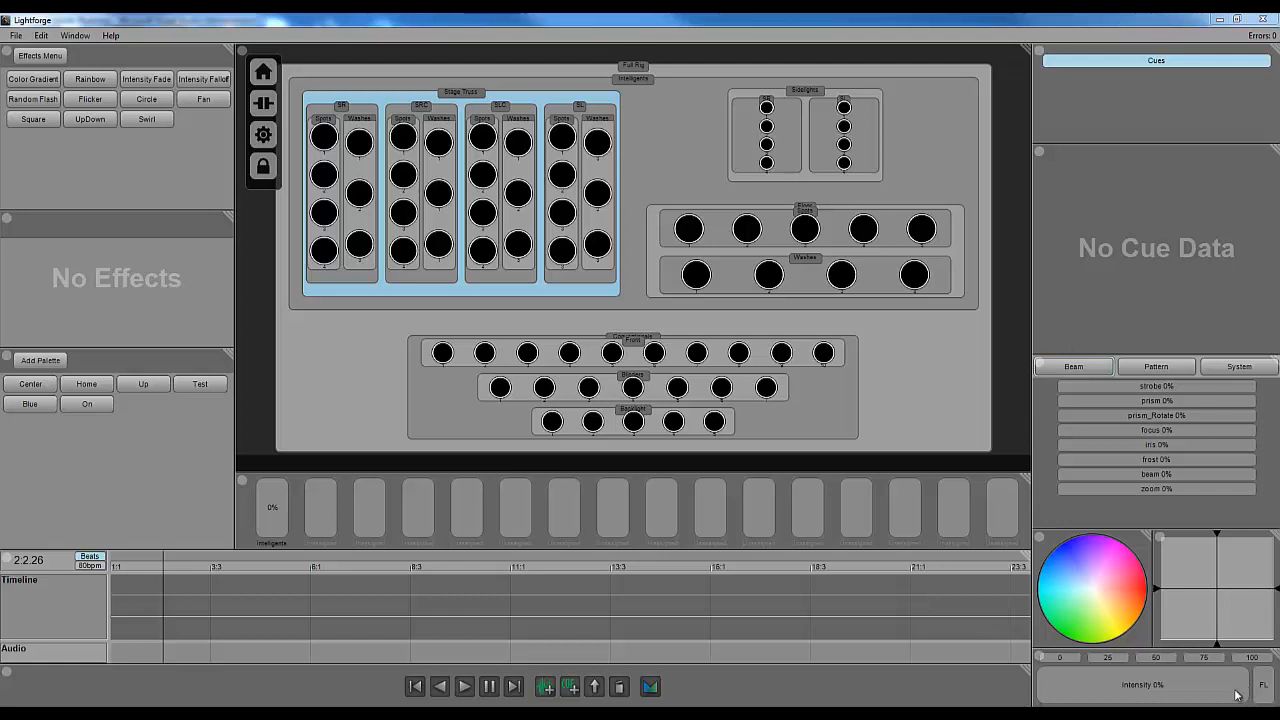
Give the Stage Truss fixtures 100% intensity, a pink colour of about R 94%, G 38%, B 100%, and a slightly off-centre position
left_click_drag(1085, 688, 1250, 688)
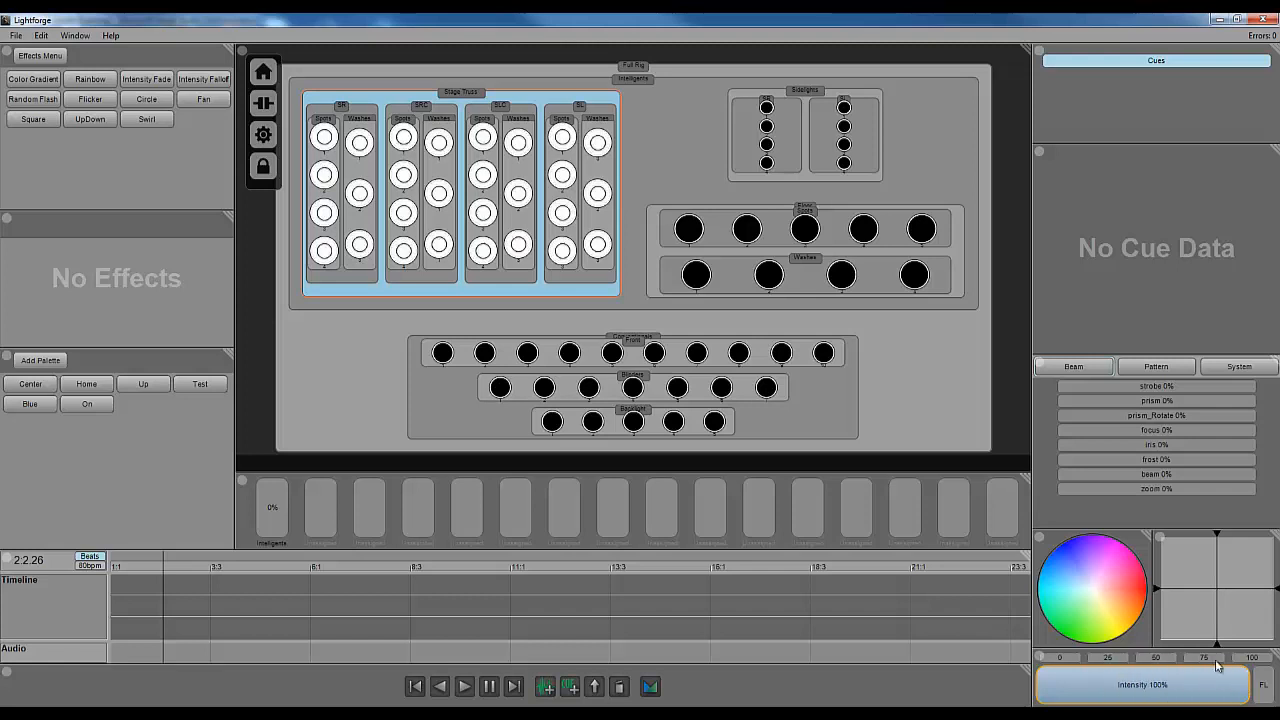
mouse_move(1069, 591)
left_mouse_down()
mouse_move(1094, 563)
mouse_move(1123, 568)
mouse_move(1063, 600)
mouse_move(1128, 586)
mouse_move(1105, 558)
left_mouse_up()
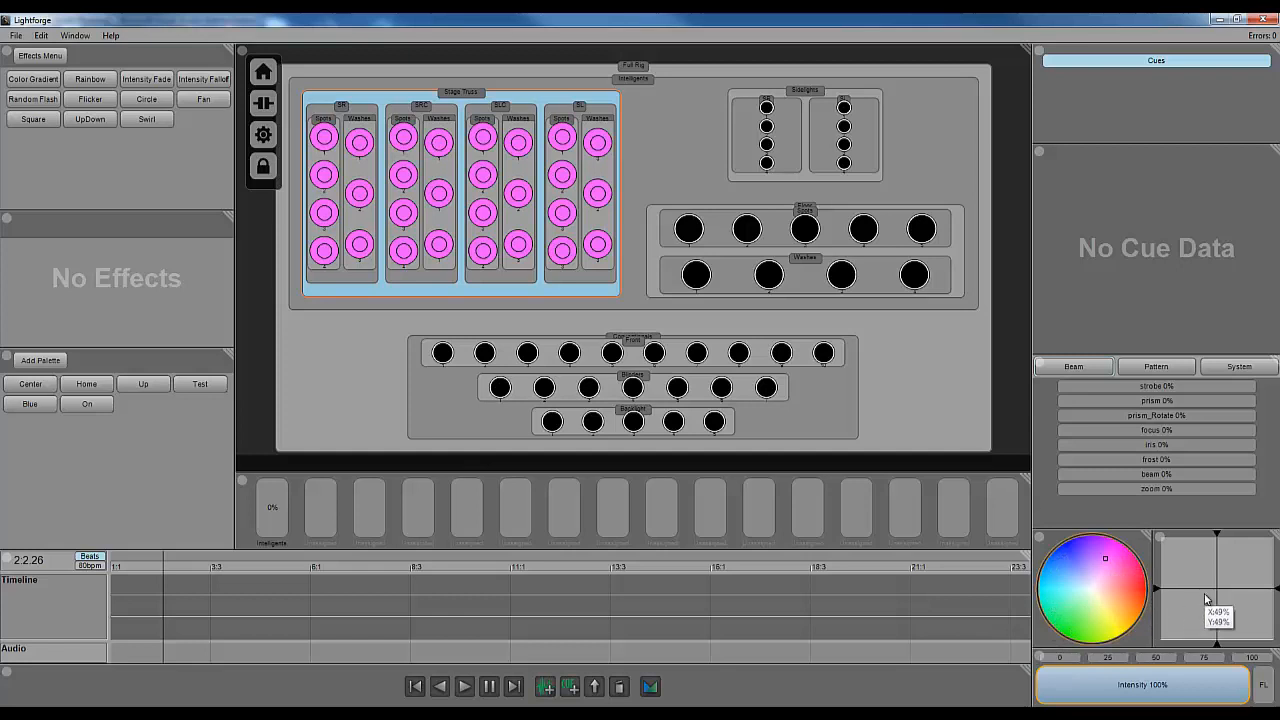
mouse_move(1204, 593)
left_mouse_down()
mouse_move(1215, 570)
mouse_move(1154, 540)
mouse_move(1265, 560)
mouse_move(1277, 597)
mouse_move(1224, 598)
left_mouse_up()
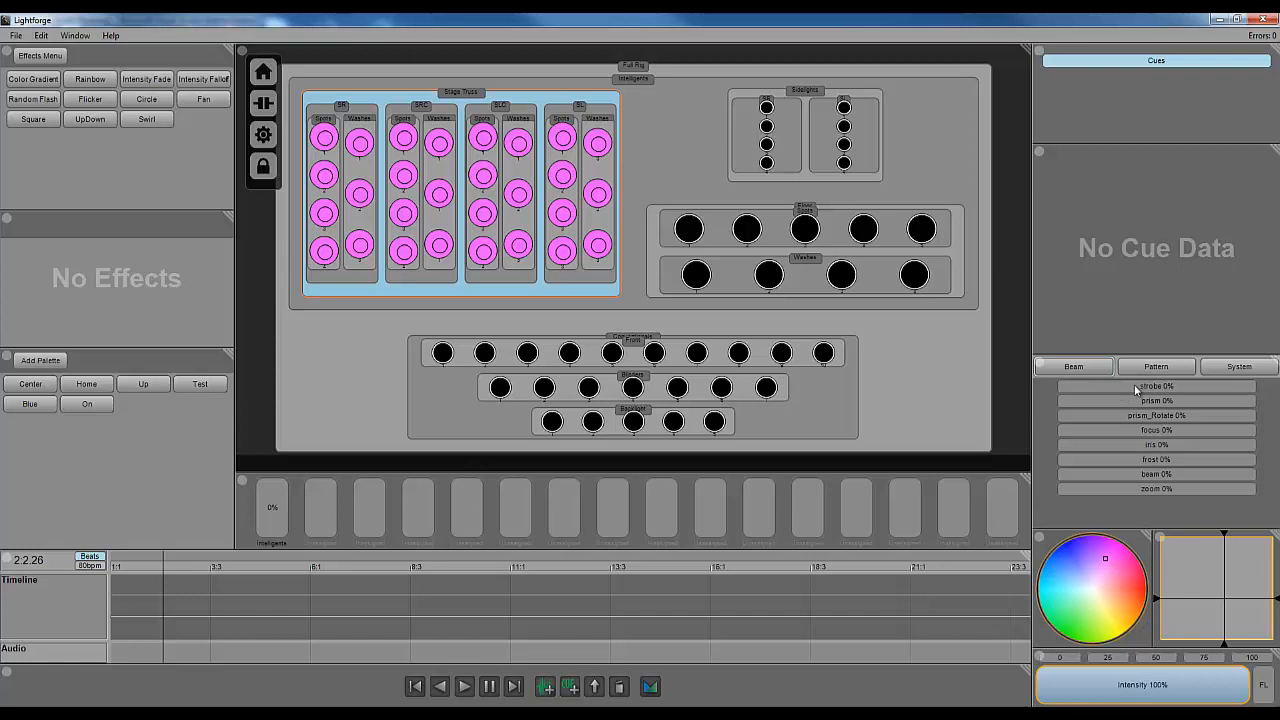
left_click(1158, 368)
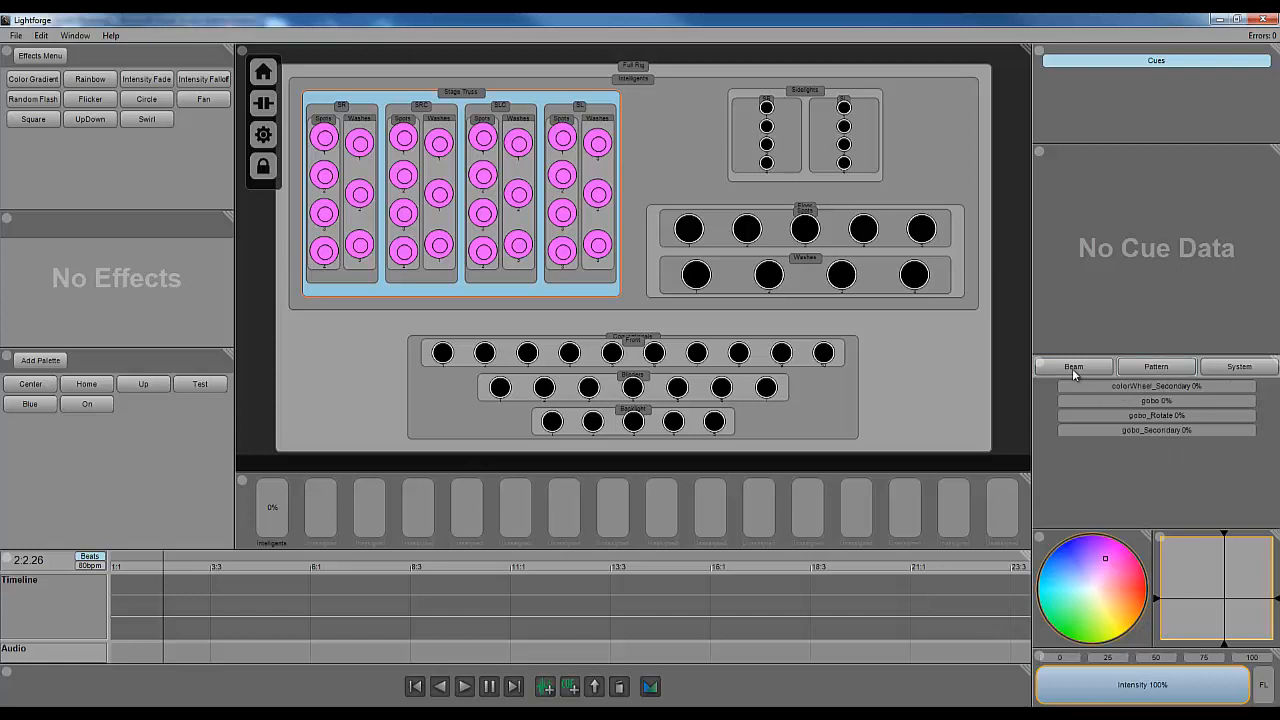
left_click(1072, 367)
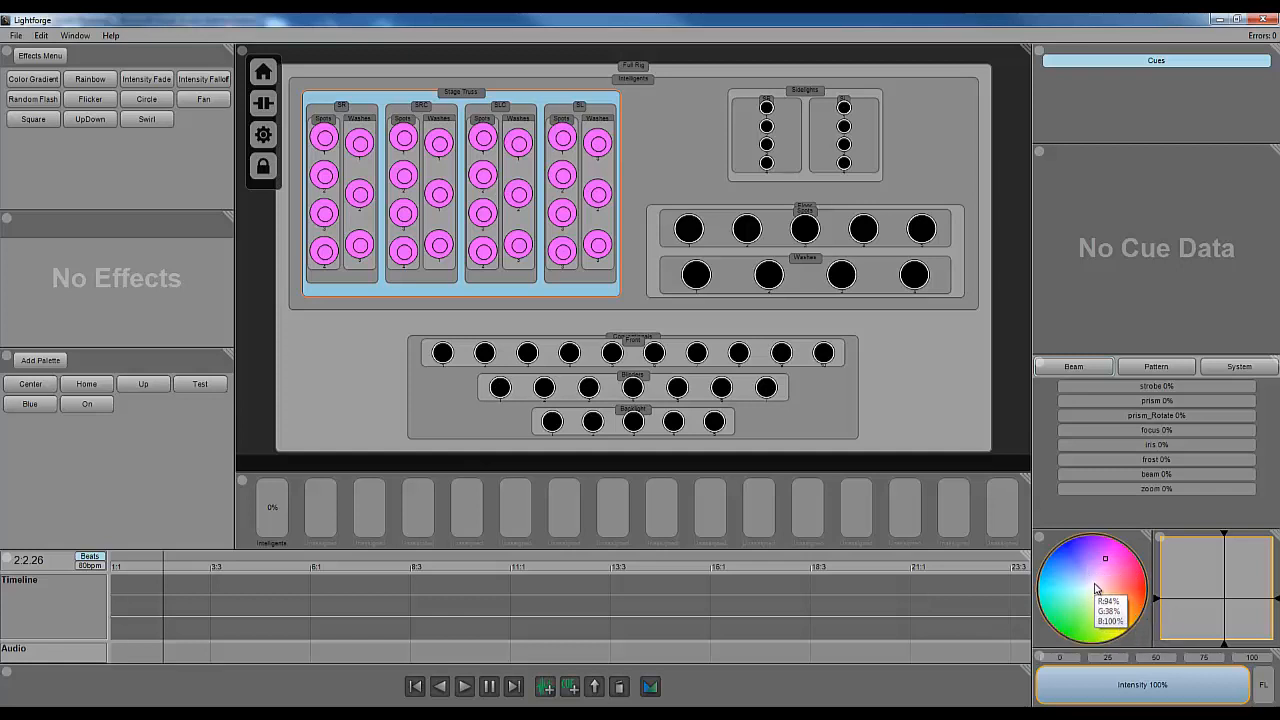
Reset the Stage Truss fixtures' colour and pan/tilt position to their defaults
left_click(1095, 588)
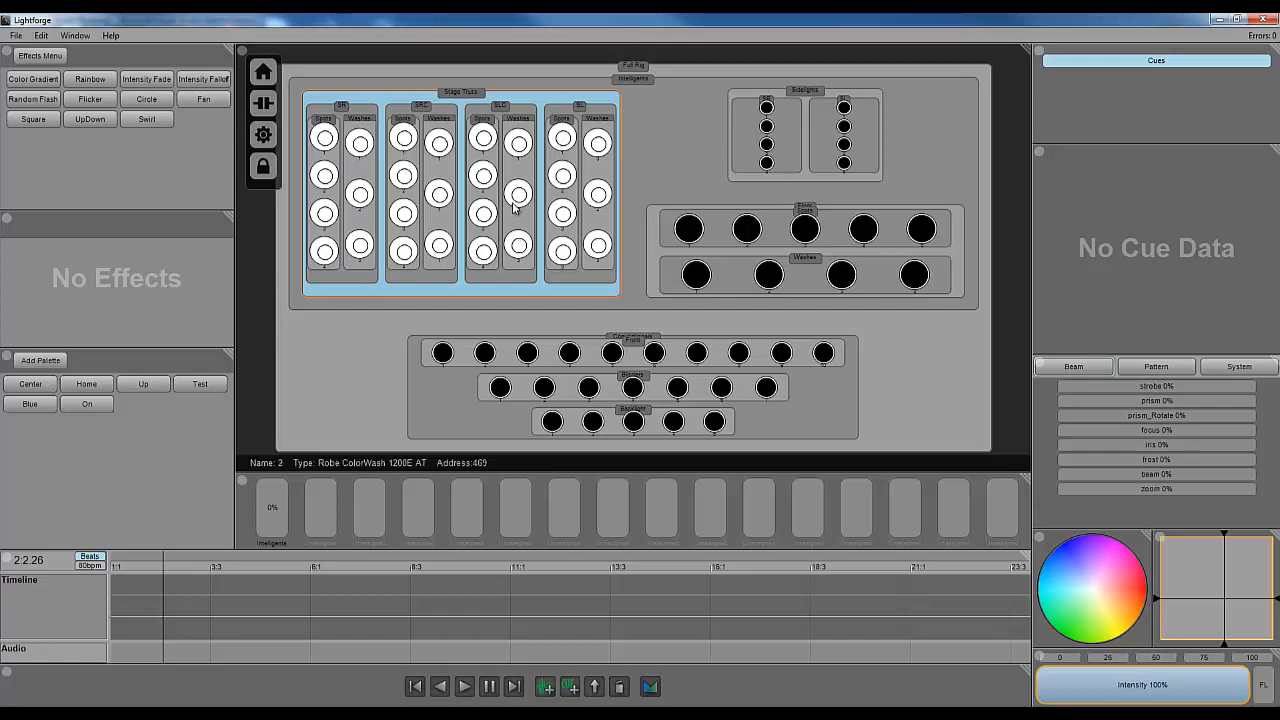
left_click(1217, 580)
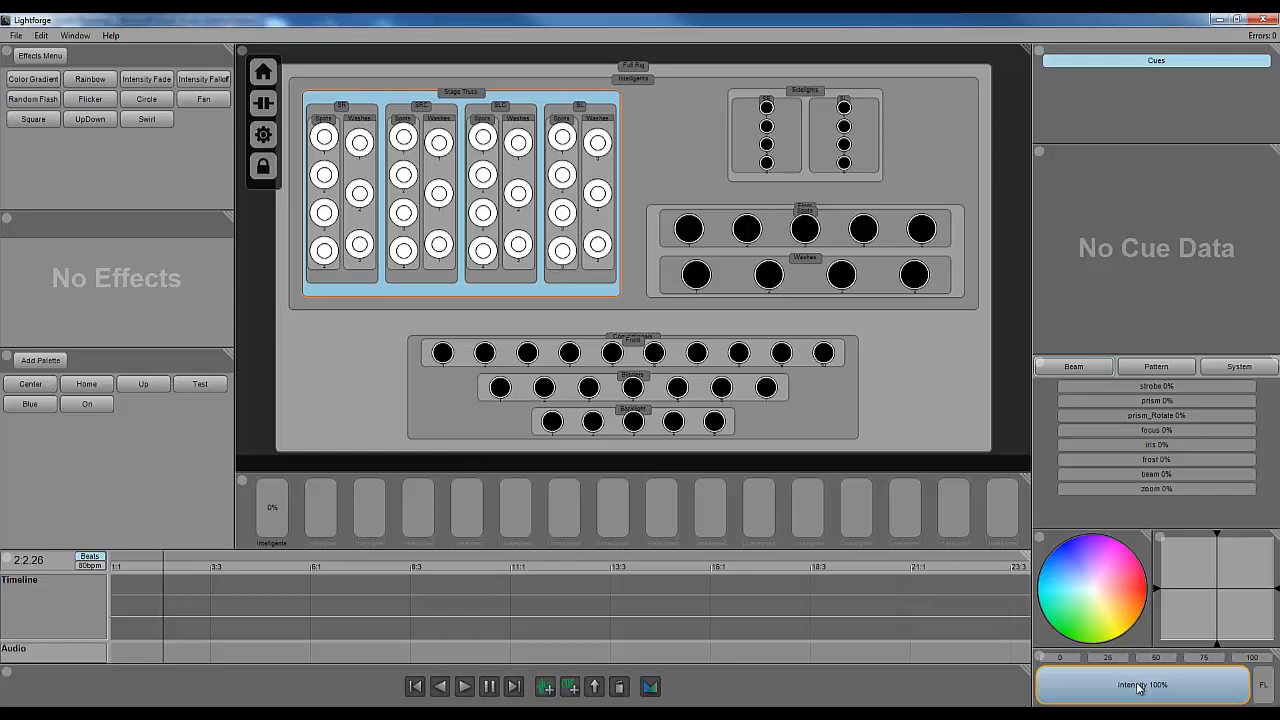
Set the Stage Truss intensity to 78%, focus to 67% and zoom to 92%, and raise the prism and beam values
left_click_drag(1153, 688, 1190, 695)
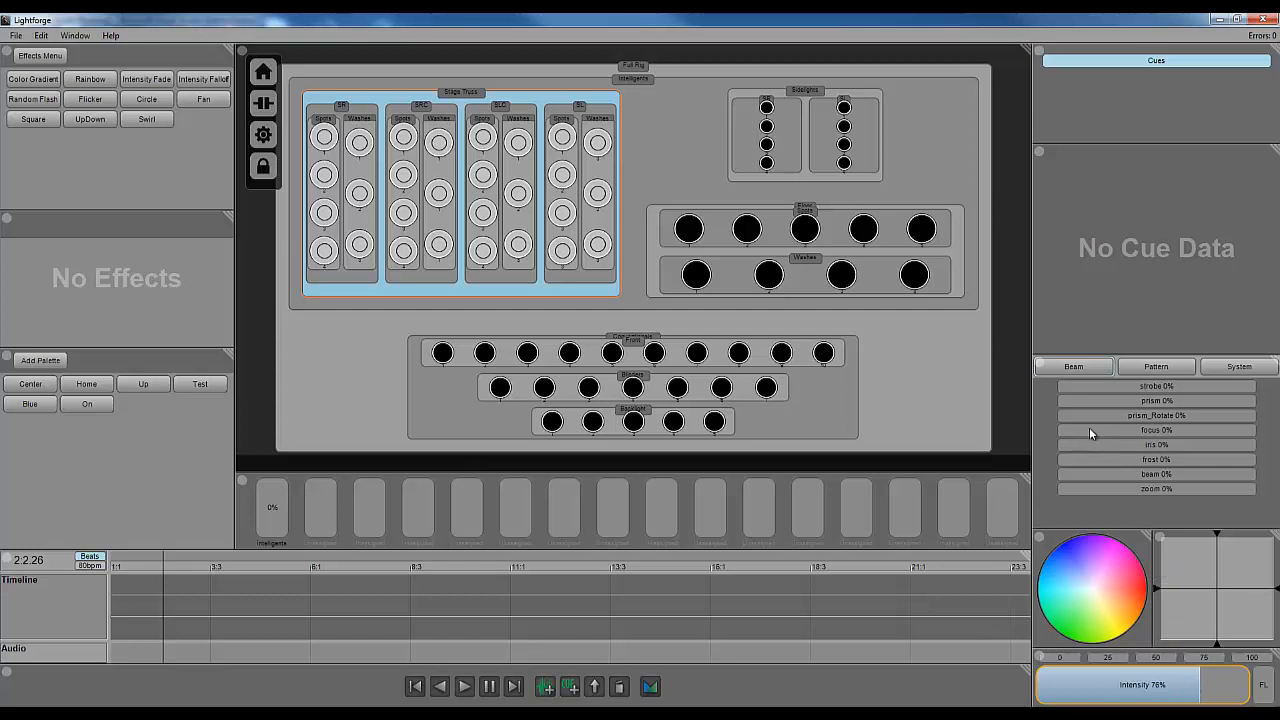
left_click_drag(1100, 430, 1115, 445)
left_click_drag(1102, 398, 1240, 494)
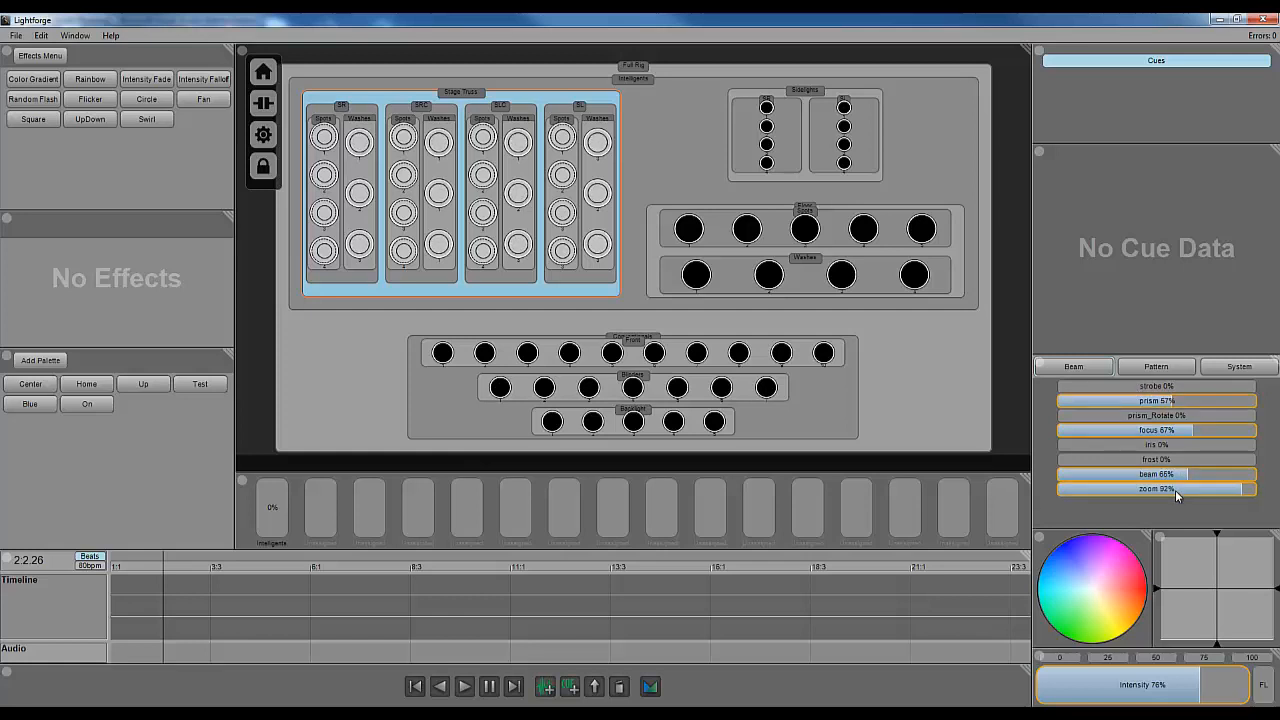
Clear the prism, focus, beam and zoom values of the Stage Truss fixtures
right_click(1167, 400)
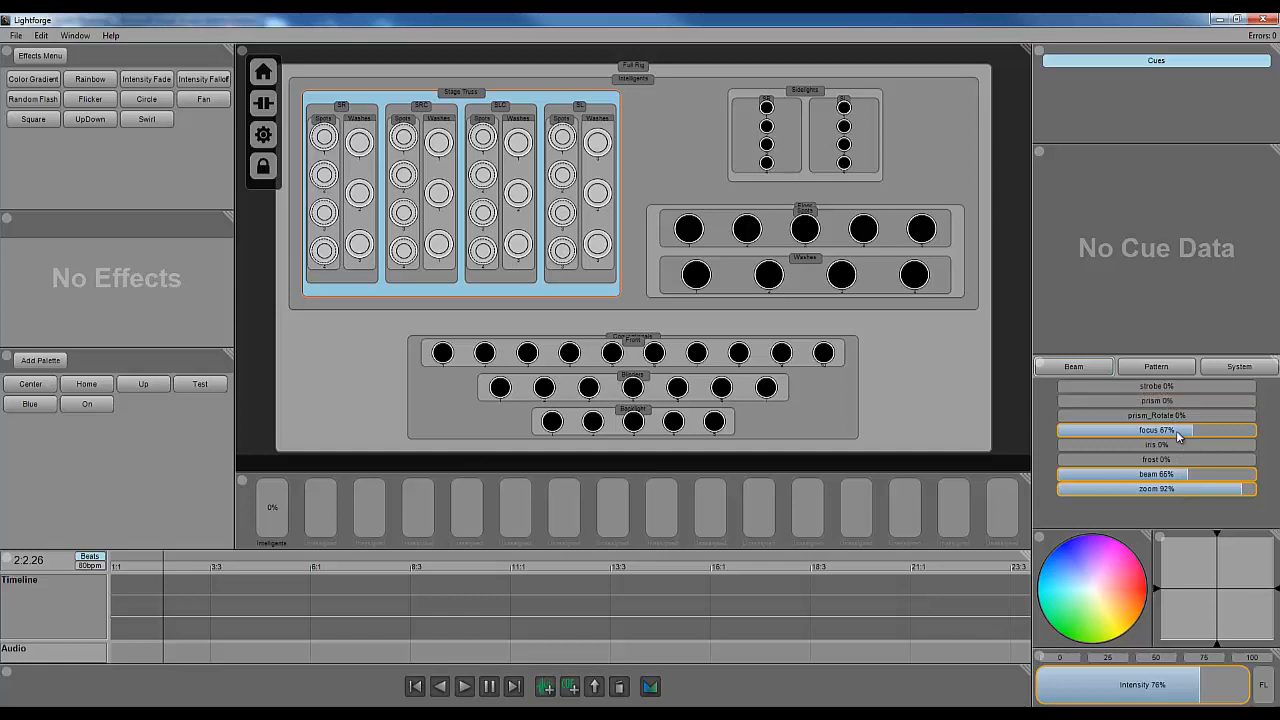
right_click(1038, 408)
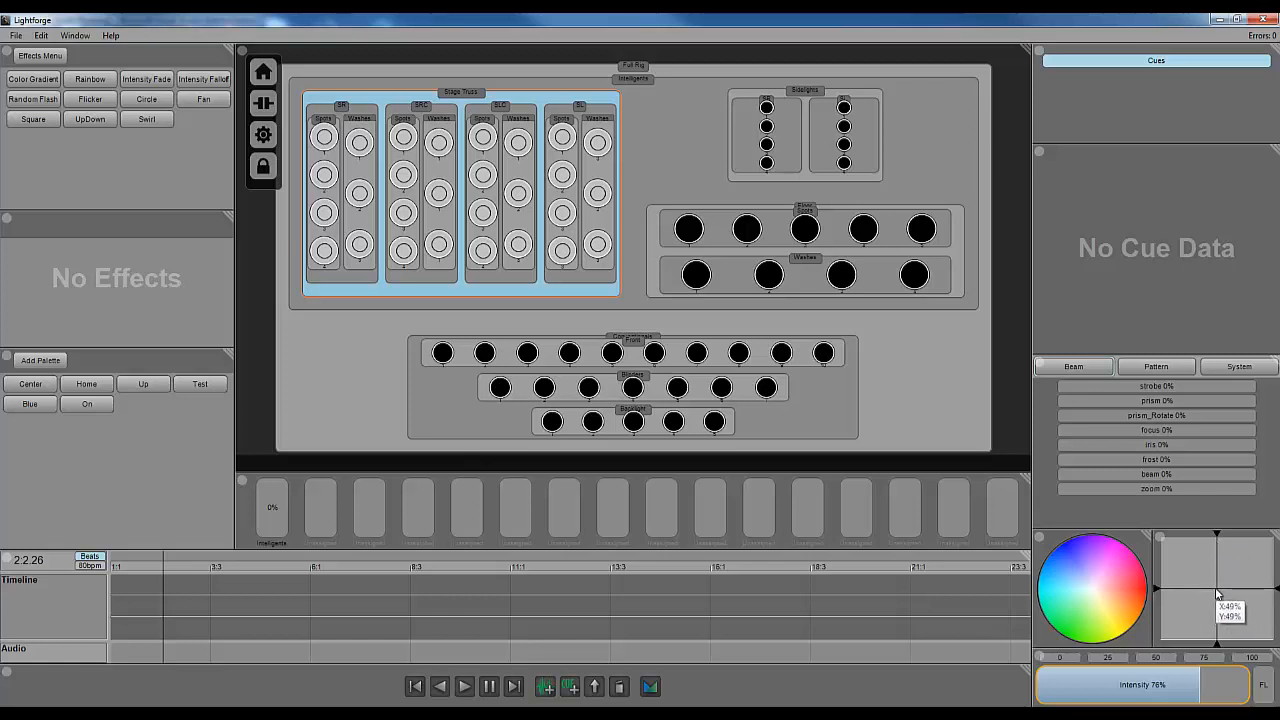
Shift the fixtures' position off centre, and adjust each axis separately to X 48%, Y 48%
mouse_move(1217, 594)
left_mouse_down()
mouse_move(1189, 560)
mouse_move(1240, 585)
mouse_move(1243, 572)
mouse_move(1252, 596)
mouse_move(1215, 580)
mouse_move(1231, 588)
mouse_move(1212, 605)
mouse_move(1237, 612)
mouse_move(1206, 594)
left_mouse_up()
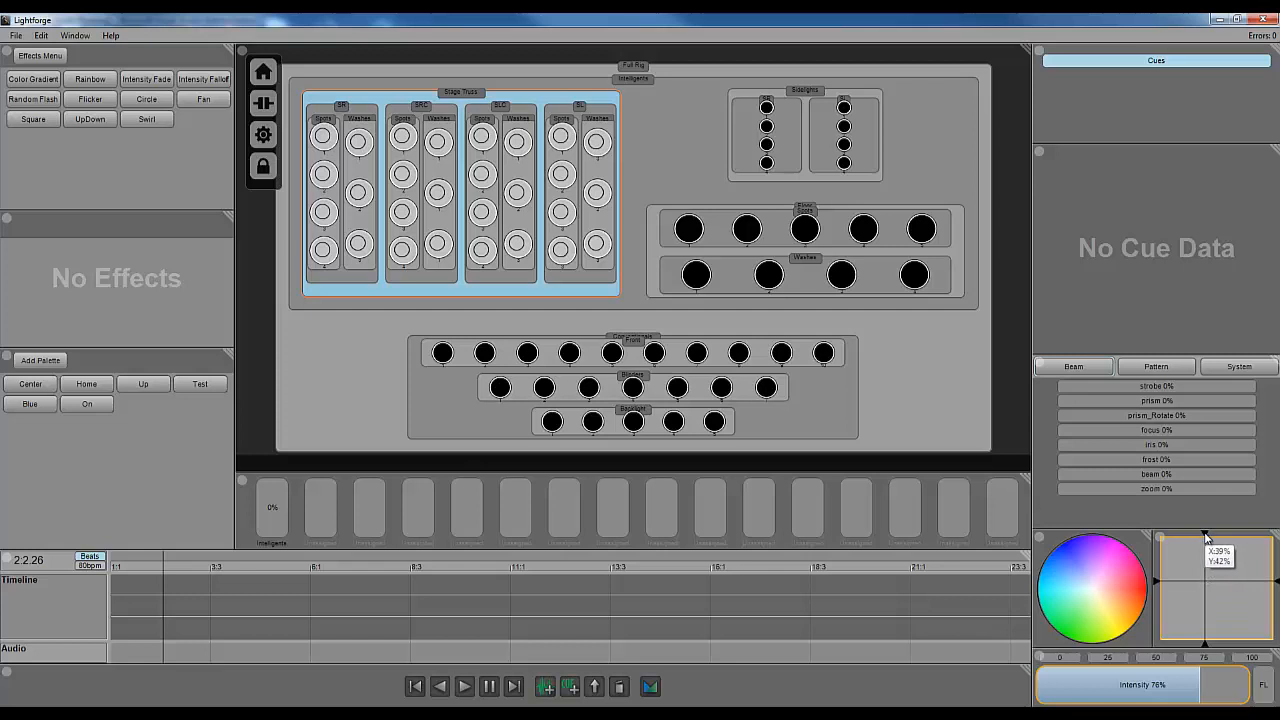
mouse_move(1206, 537)
left_mouse_down()
mouse_move(1252, 534)
mouse_move(1195, 536)
mouse_move(1215, 533)
left_mouse_up()
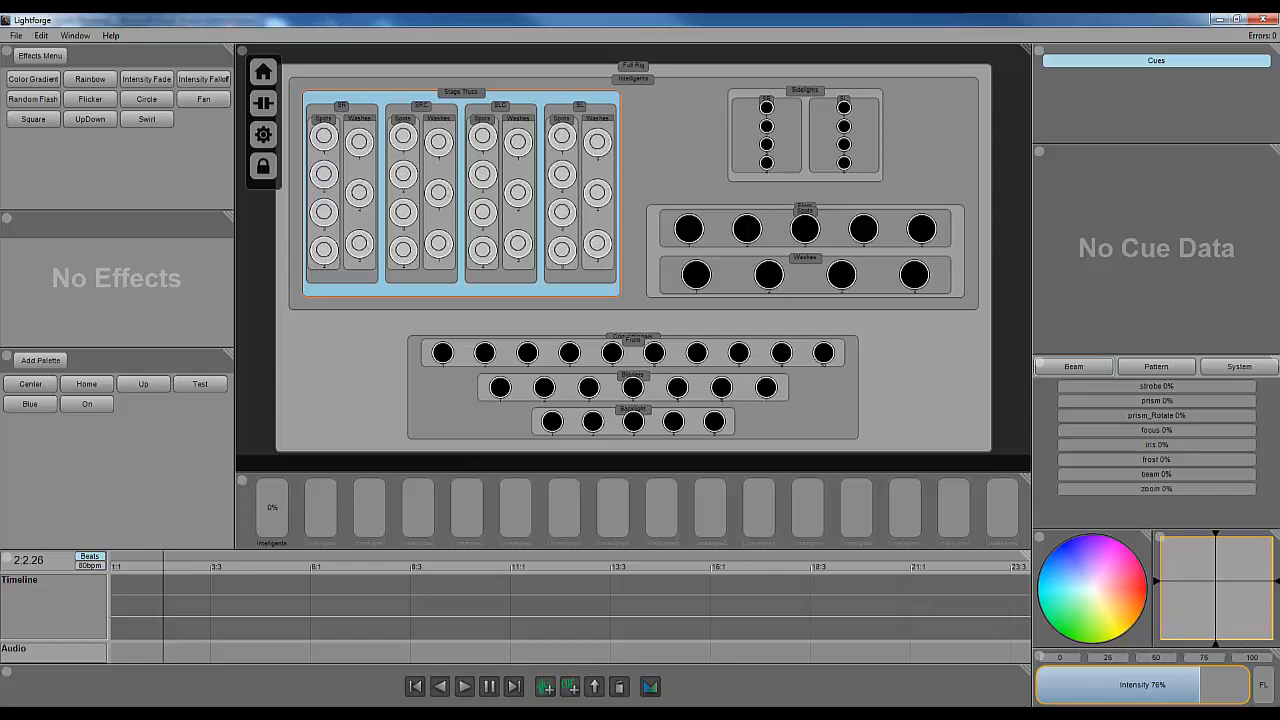
left_click_drag(1276, 582, 1224, 584)
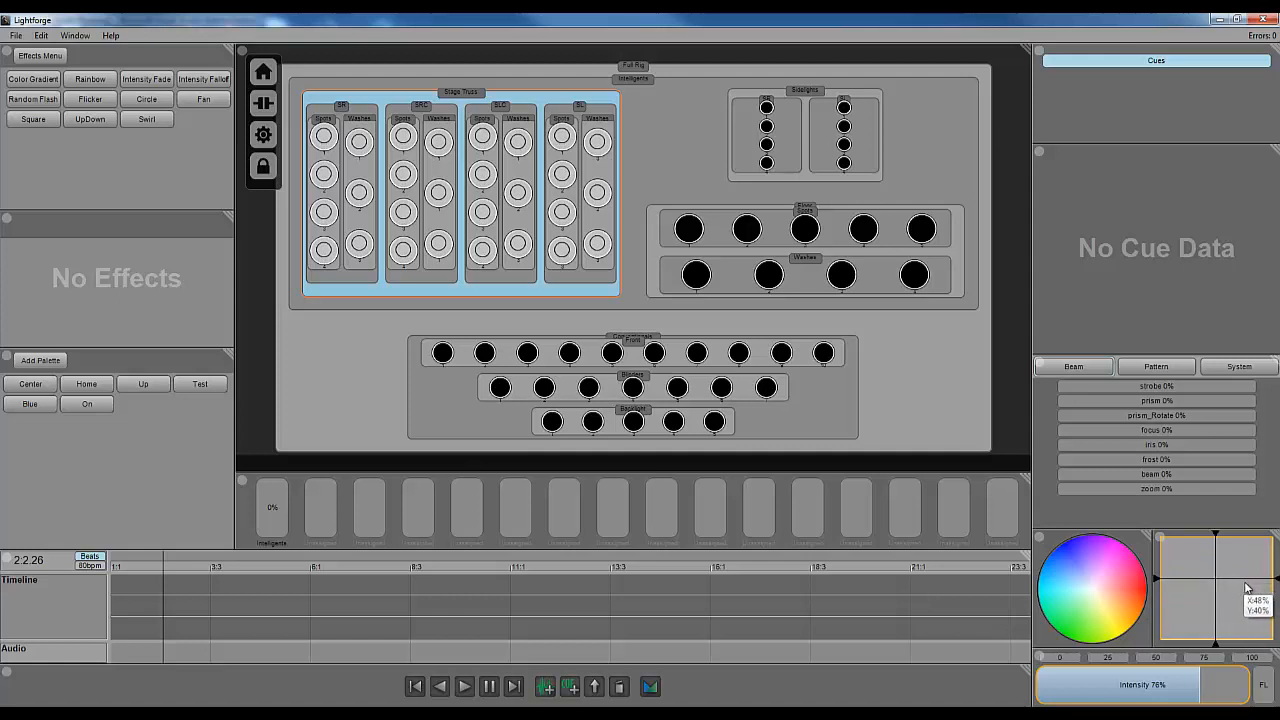
left_click_drag(1277, 578, 1277, 586)
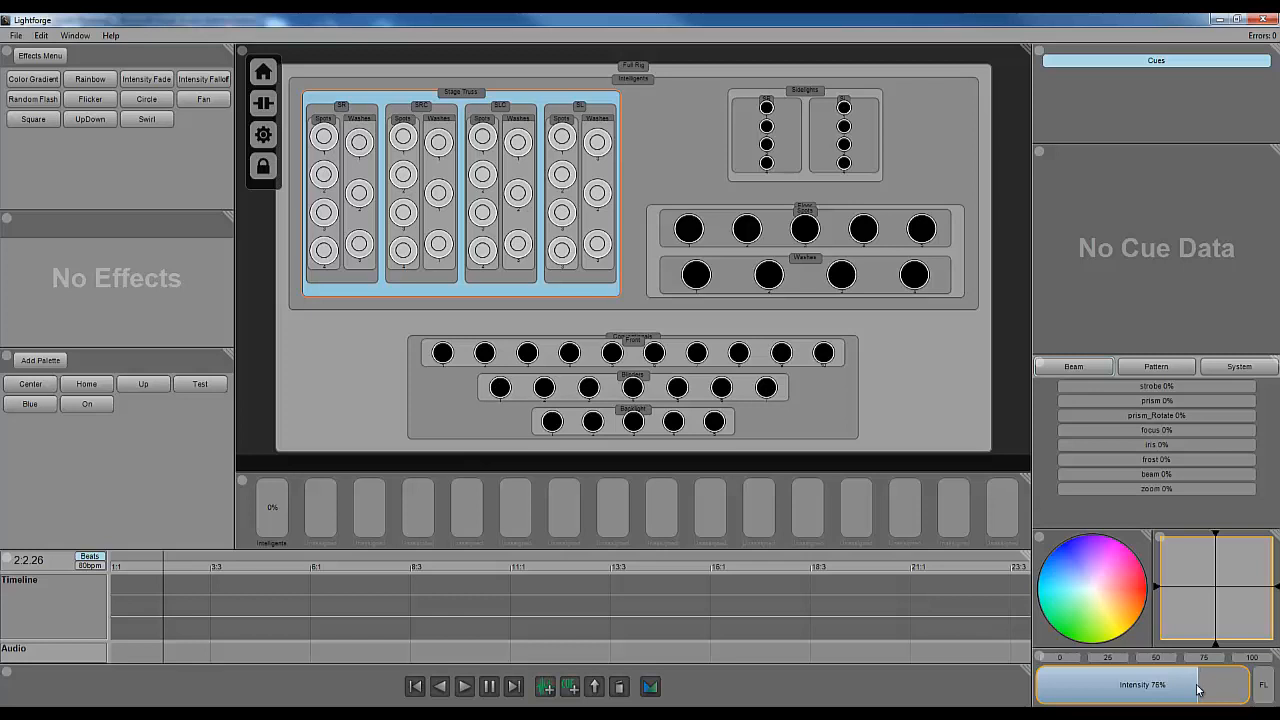
Fine-tune the Stage Truss intensity down to 61%
left_click_drag(1198, 689, 1196, 691)
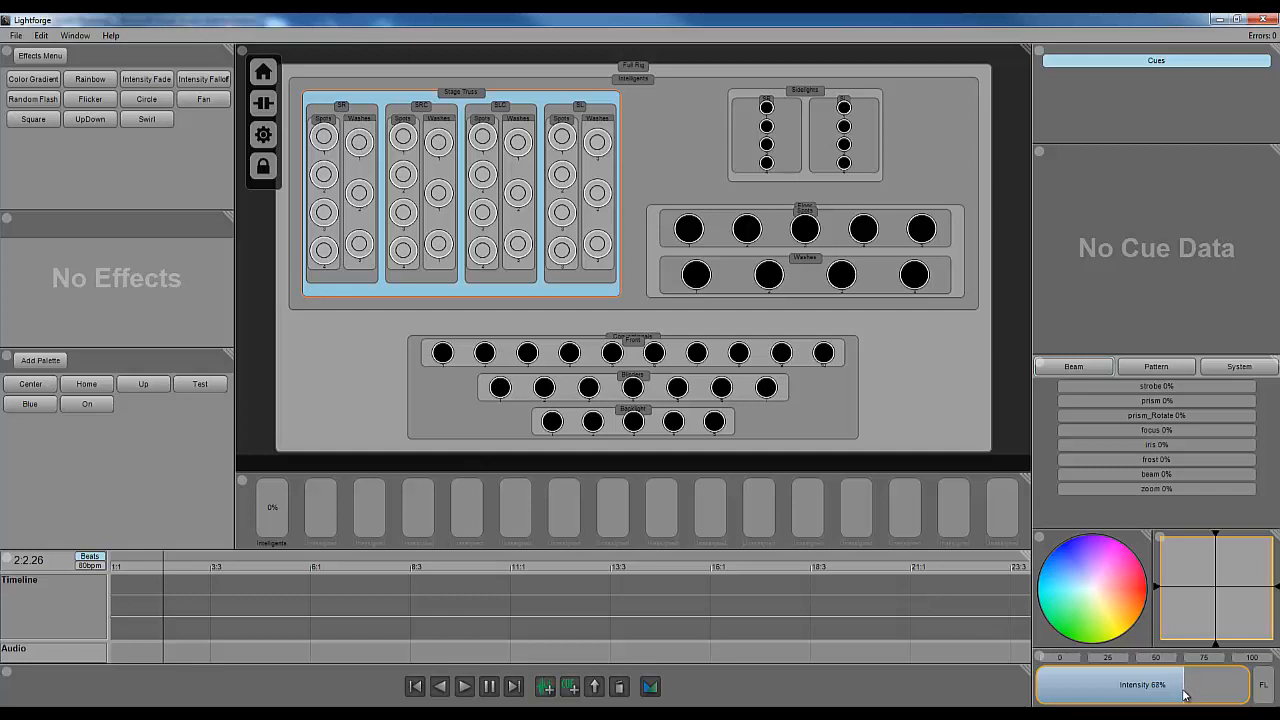
scroll(1184, 694, "up", 9)
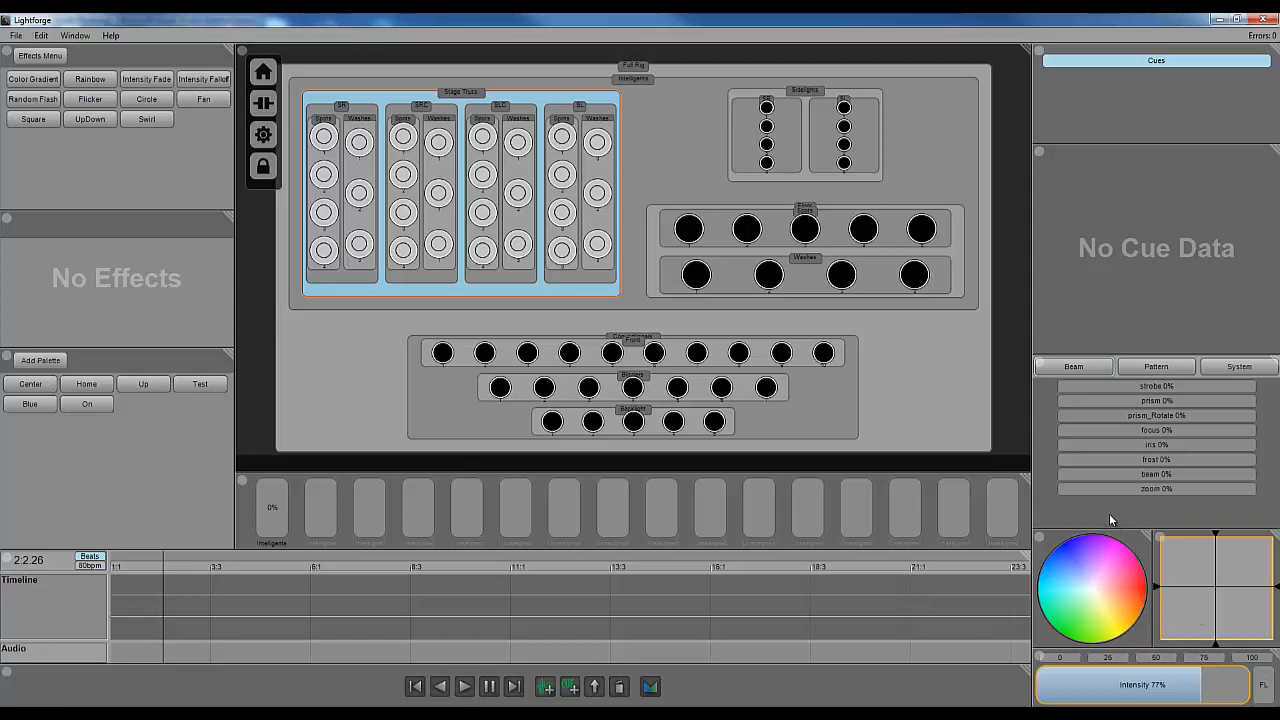
scroll(1190, 696, "down", 16)
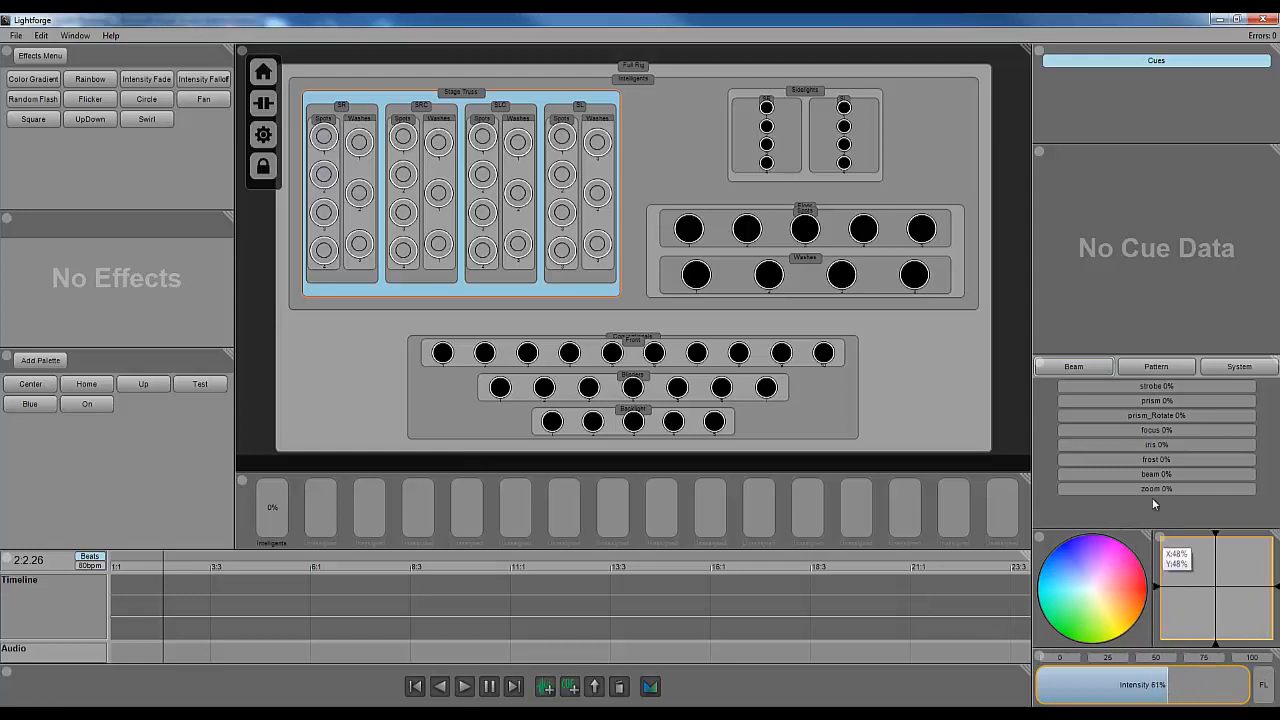
Set the Stage Truss fixtures' iris to 60%, focus to 67% and prism_Rotate to 40%
left_click(1169, 447)
left_click(1175, 428)
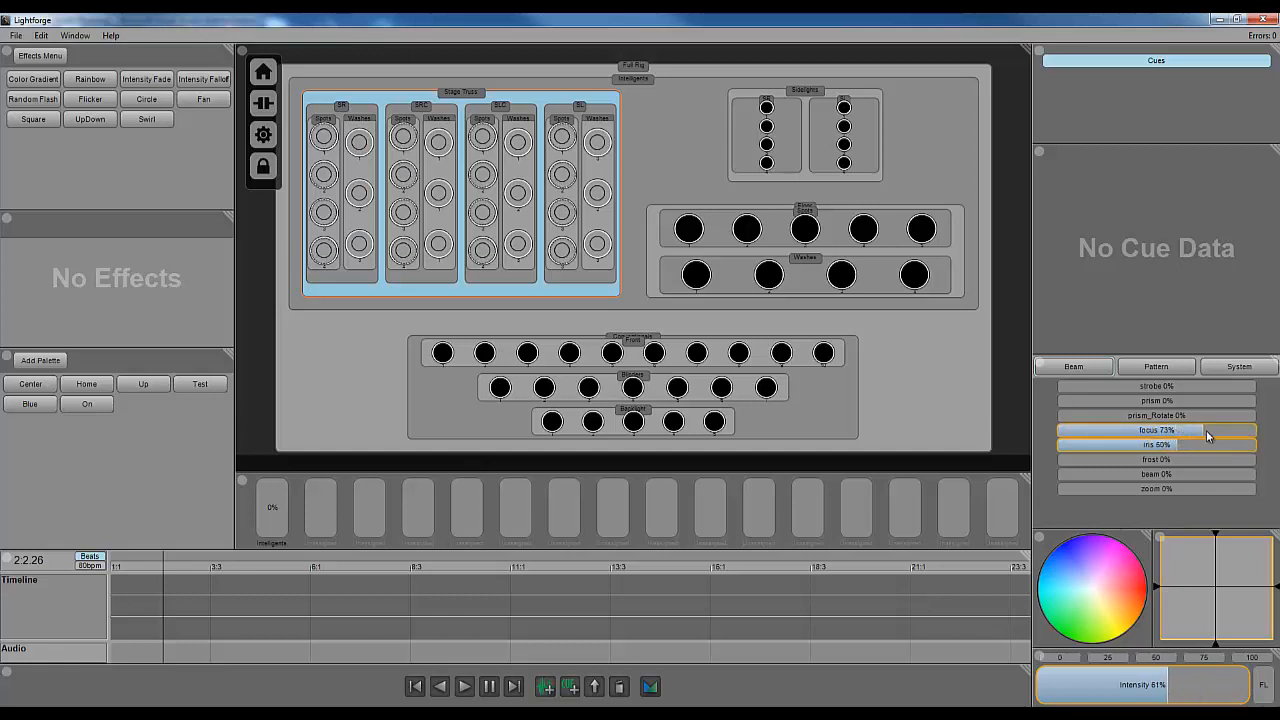
scroll(1209, 430, "down", 4)
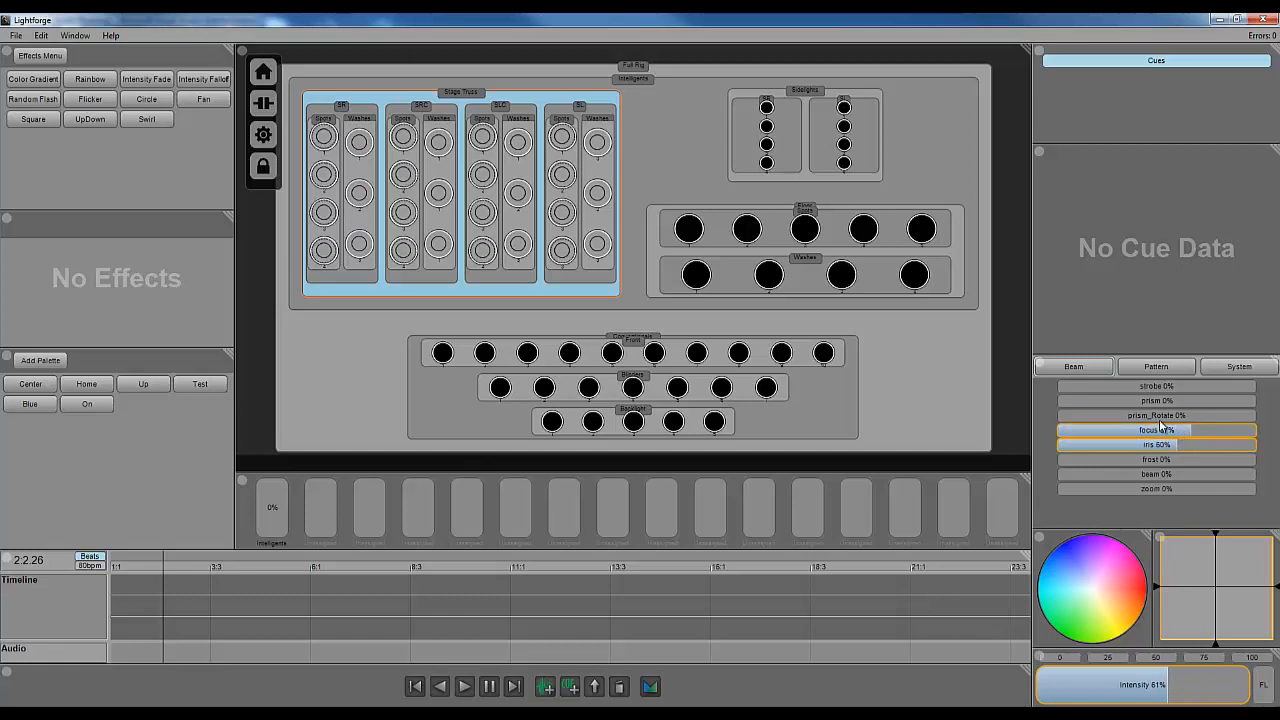
left_click(1145, 418)
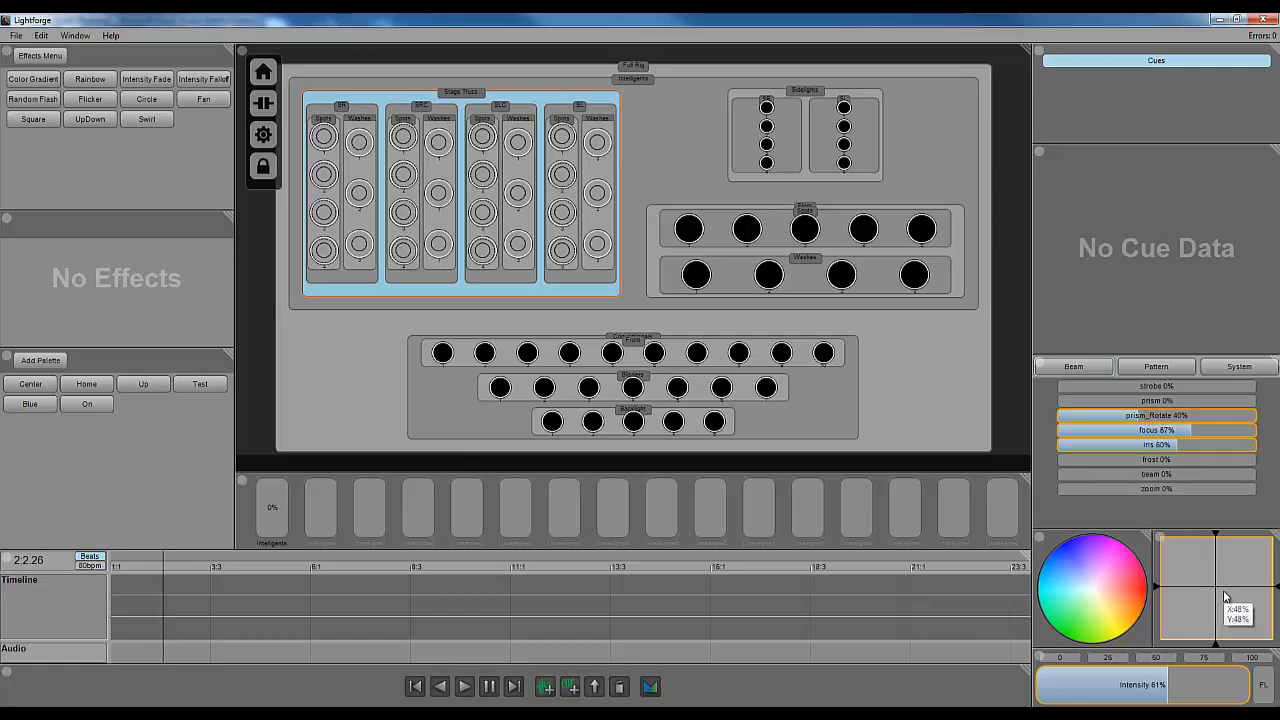
Nudge the fixtures' position in small increments to about X 50%, Y 47%
scroll(1225, 597, "down", 2)
scroll(1225, 597, "up", 5)
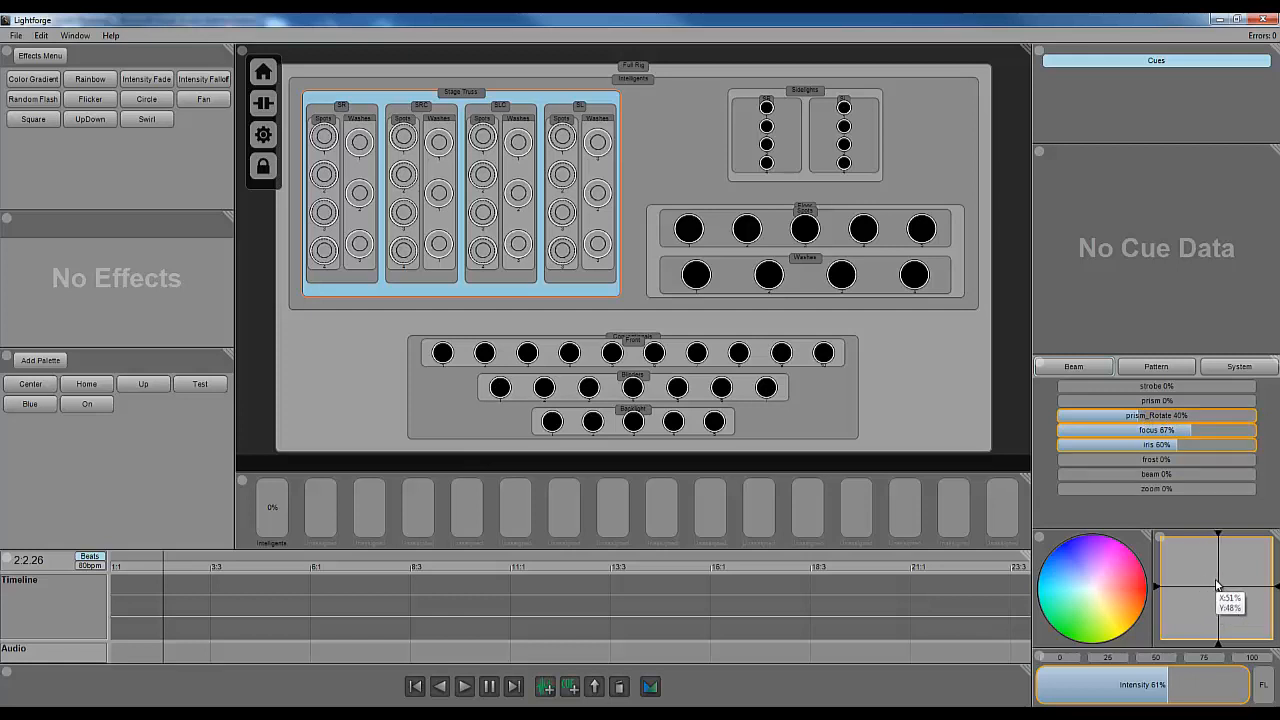
scroll(1217, 586, "down", 3)
scroll(1217, 586, "up", 3)
scroll(1217, 587, "down", 2)
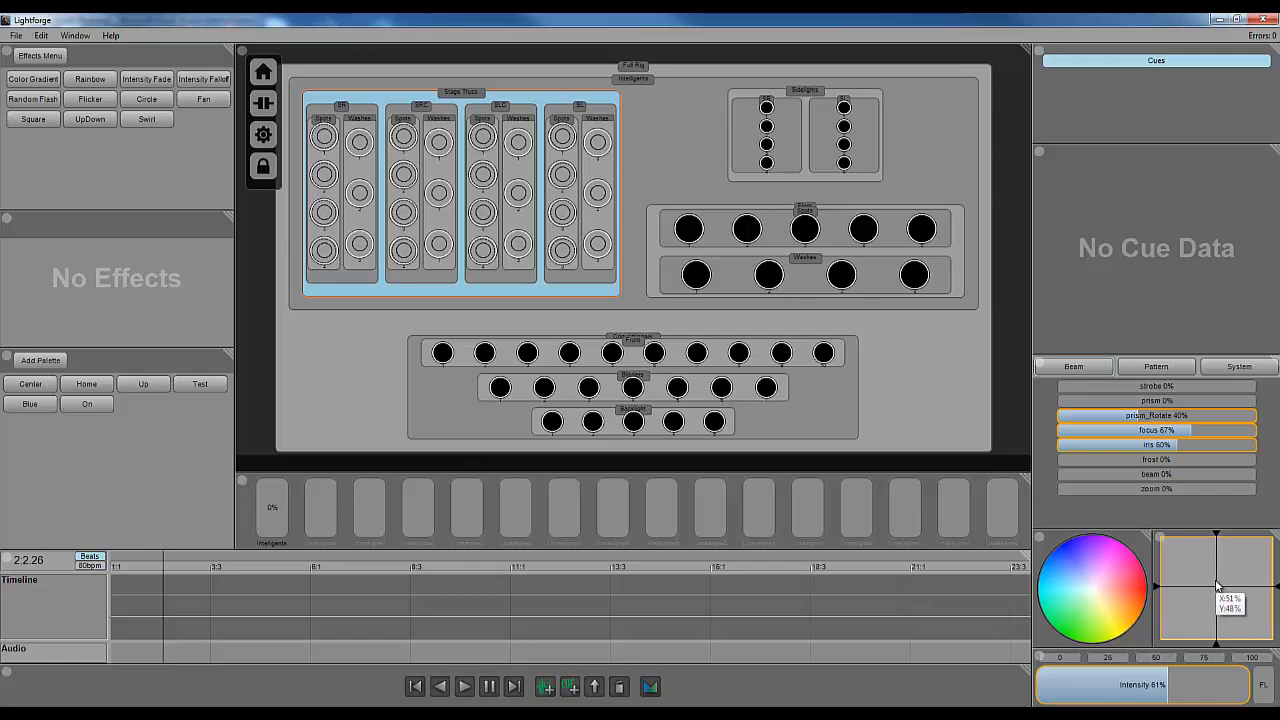
scroll(1217, 586, "down", 1)
left_click_drag(1217, 585, 1277, 584)
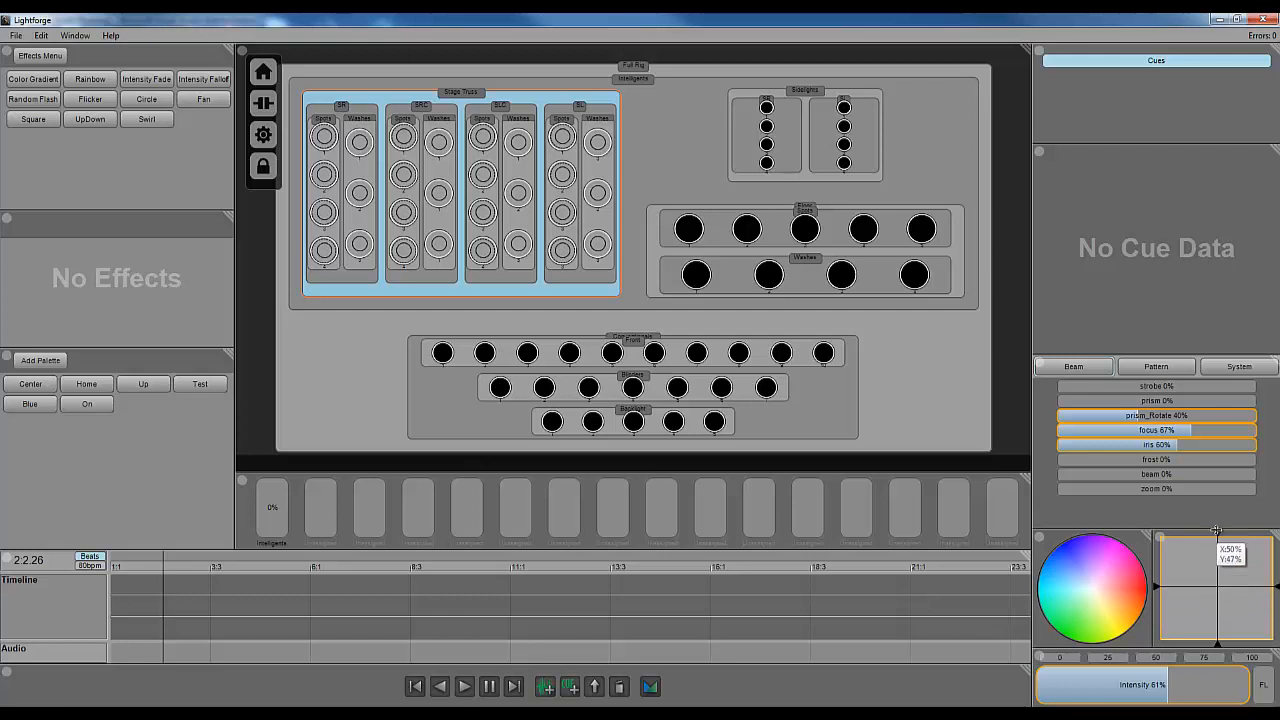
Move the fixtures' position to about X 21%, Y 23%, and reset it to centre
left_click_drag(1227, 538, 1203, 578)
left_click_drag(1186, 624, 1210, 578)
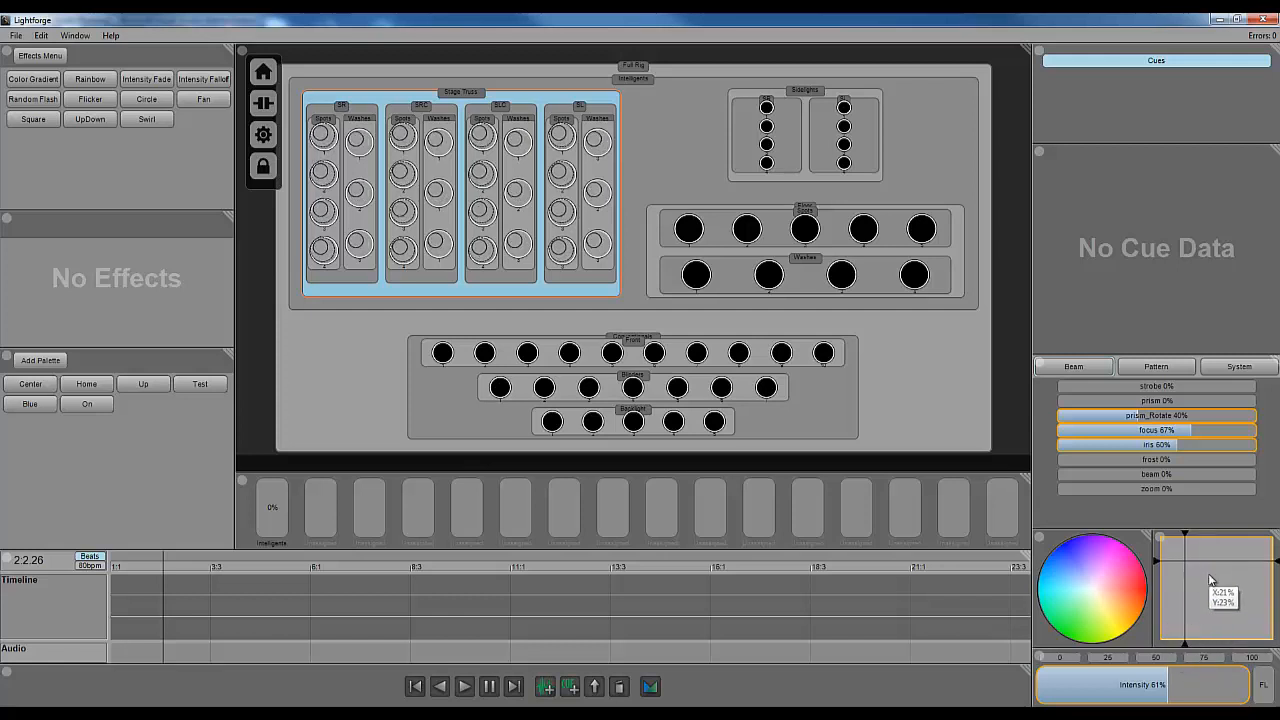
double_click(1209, 580)
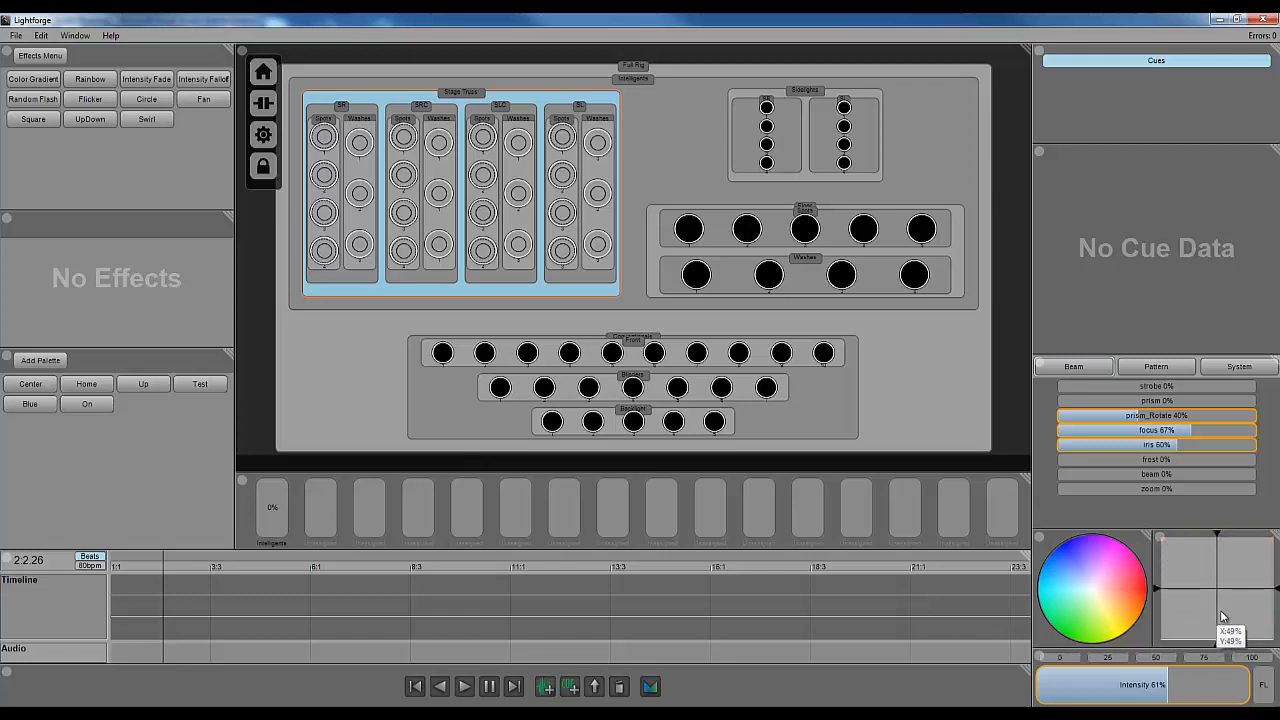
Set the fixtures' position explicitly to the centre at X 49%, Y 49%, and their colour to white
left_click_drag(1220, 634, 1219, 587)
left_click(1217, 578)
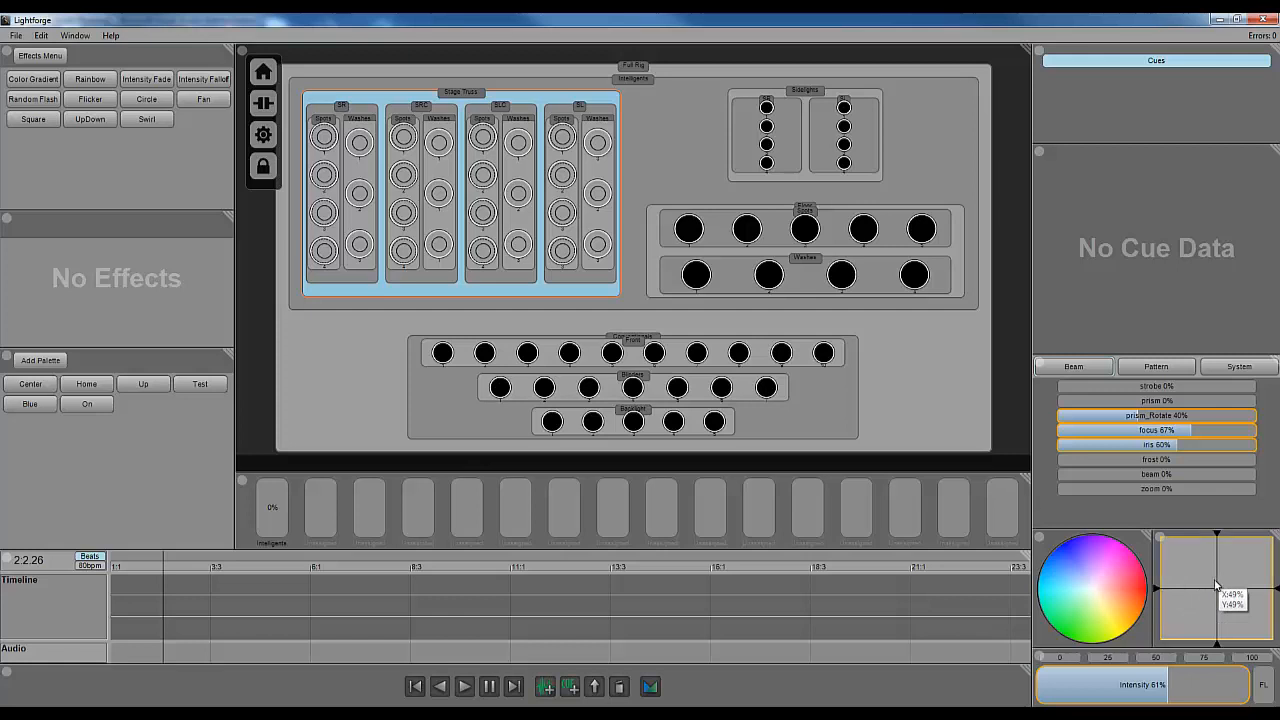
left_click(1091, 589)
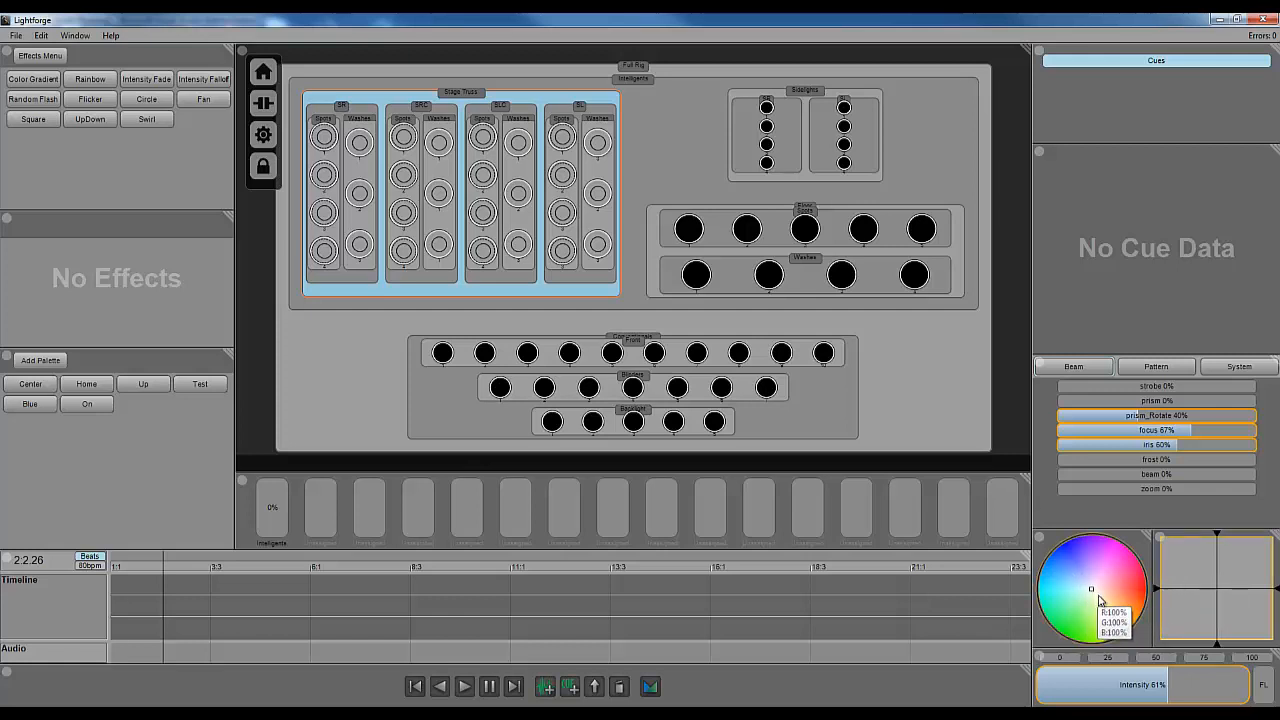
Set the Stage Truss fixtures' intensity, prism_Rotate, focus and iris to 0%
right_click(1174, 690)
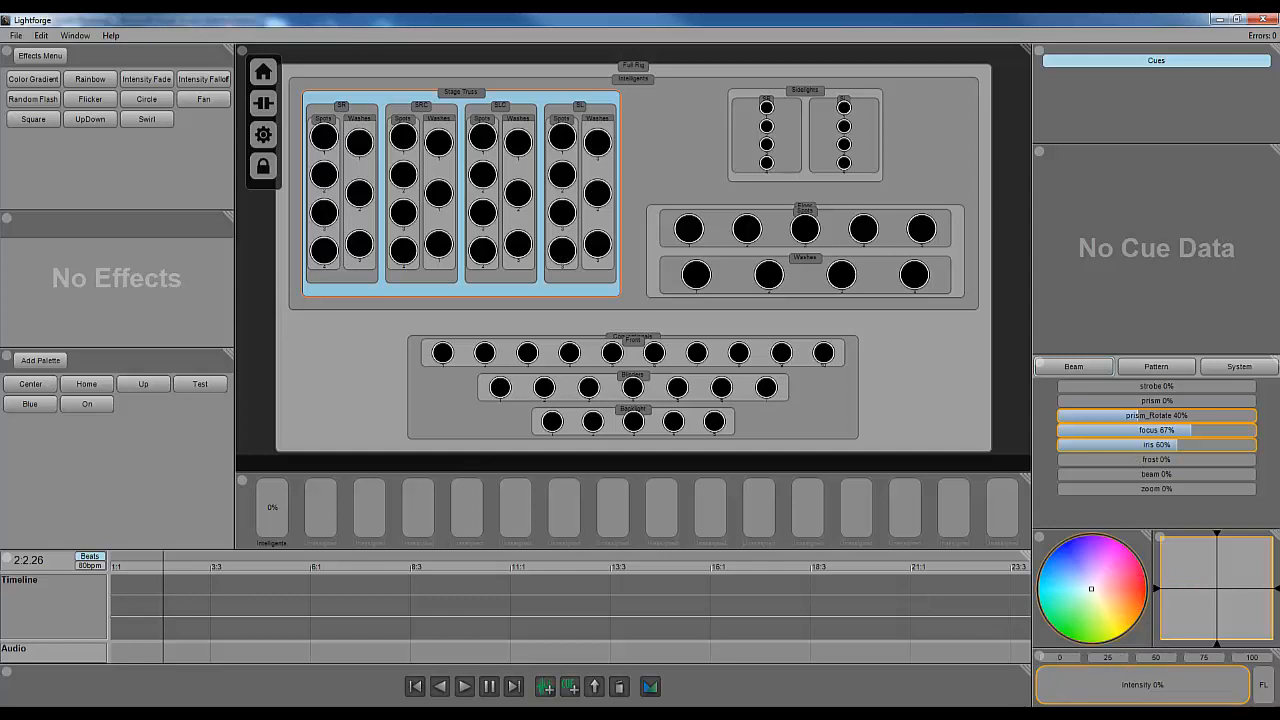
right_click(1172, 418)
right_click(1189, 430)
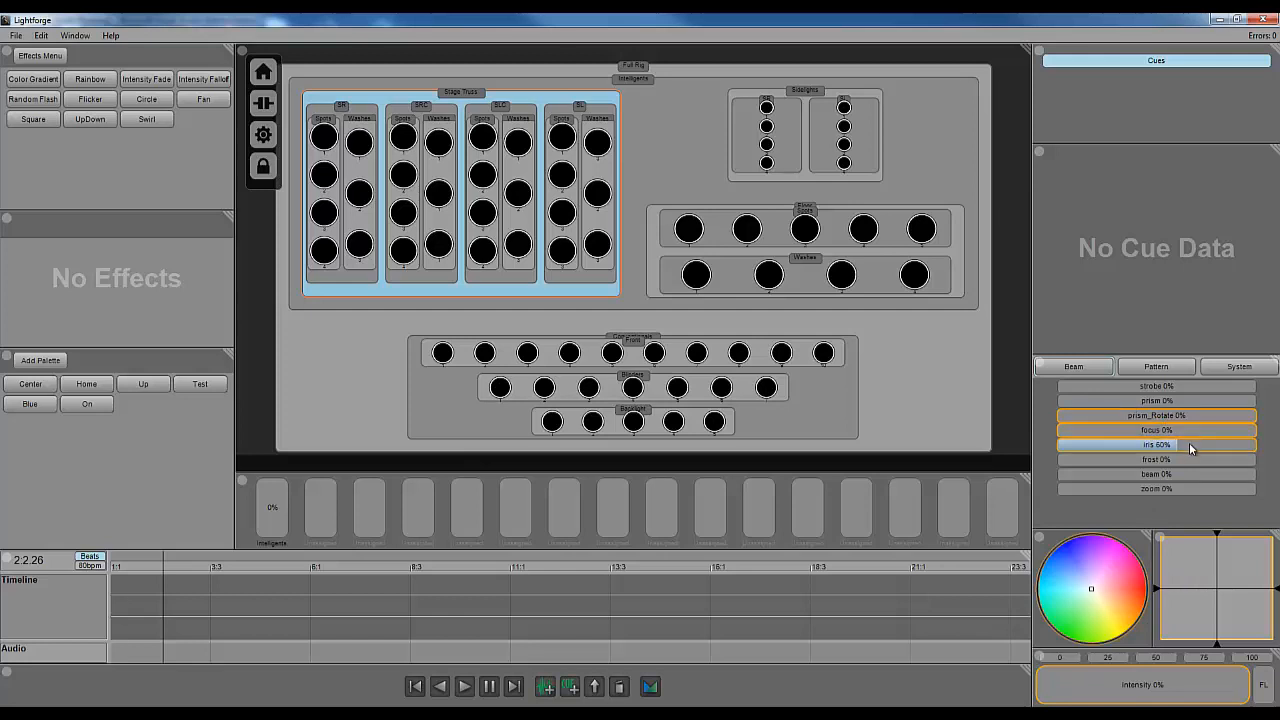
right_click(1189, 444)
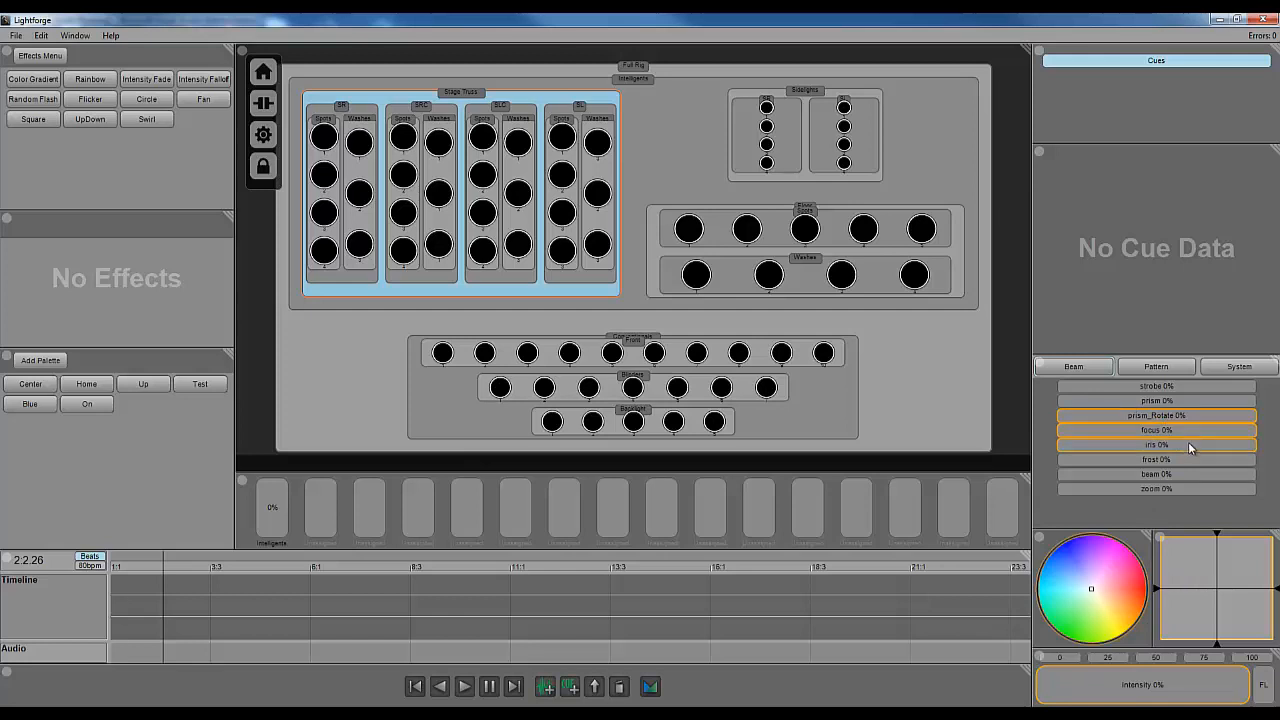